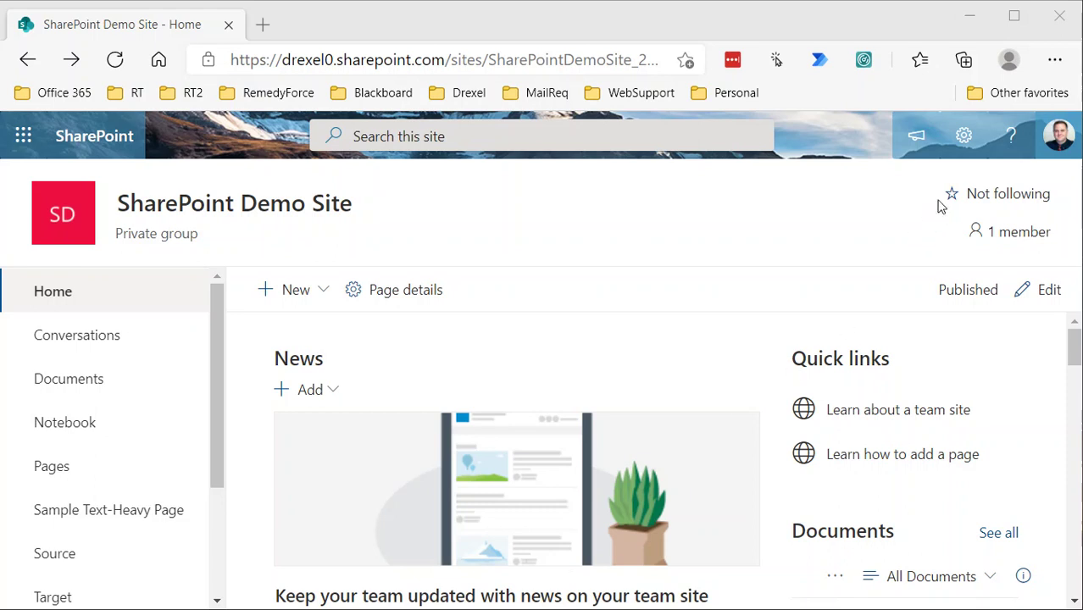
Go from the Settings panel's Site information to View all site settings
{"action": "left_click", "coordinate": [966, 138]}
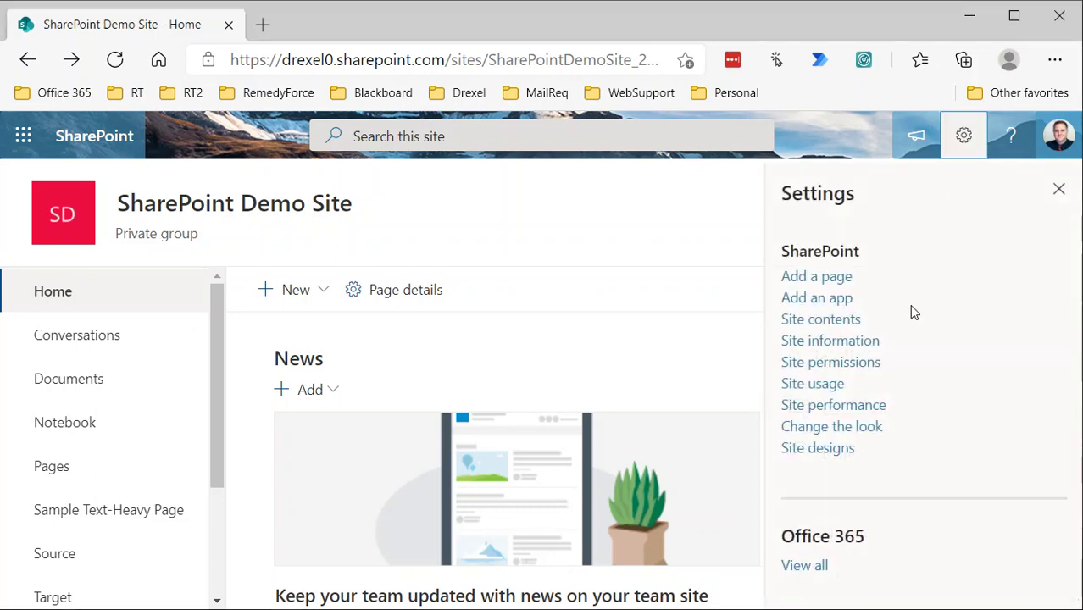
{"action": "left_click", "coordinate": [869, 343]}
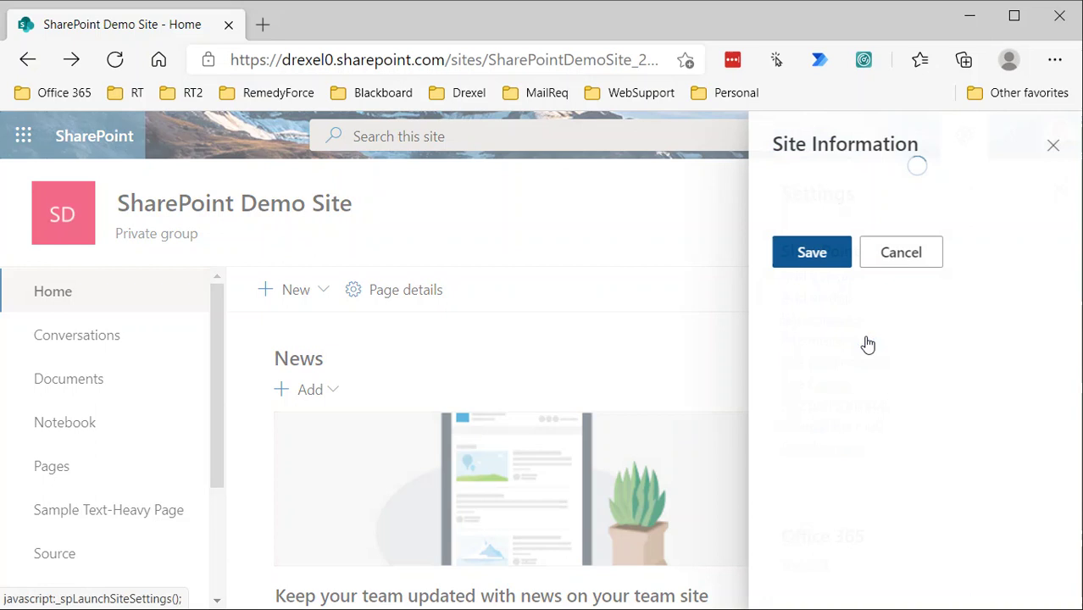
{"action": "scroll", "coordinate": [810, 492], "scroll_direction": "down", "scroll_amount": 3}
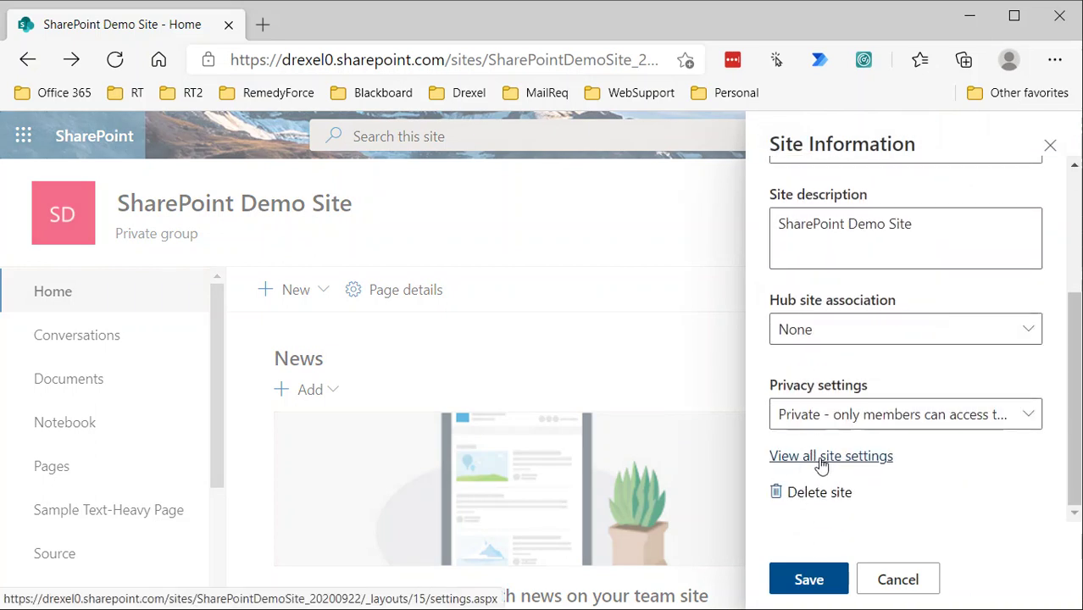
{"action": "left_click", "coordinate": [817, 466]}
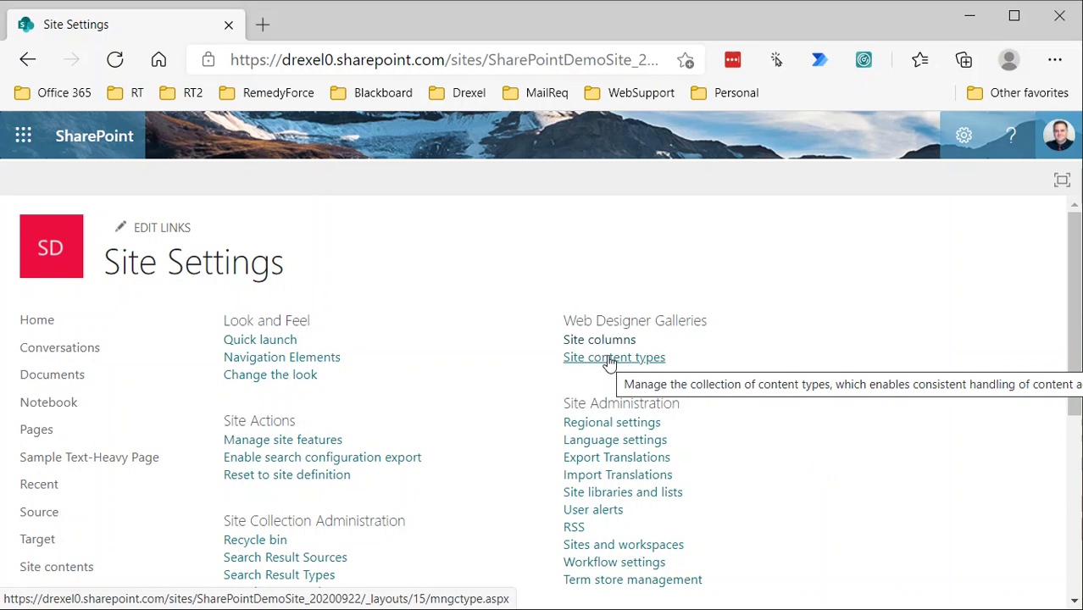
Open Site content types under Web Designer Galleries
{"action": "left_click", "coordinate": [608, 358]}
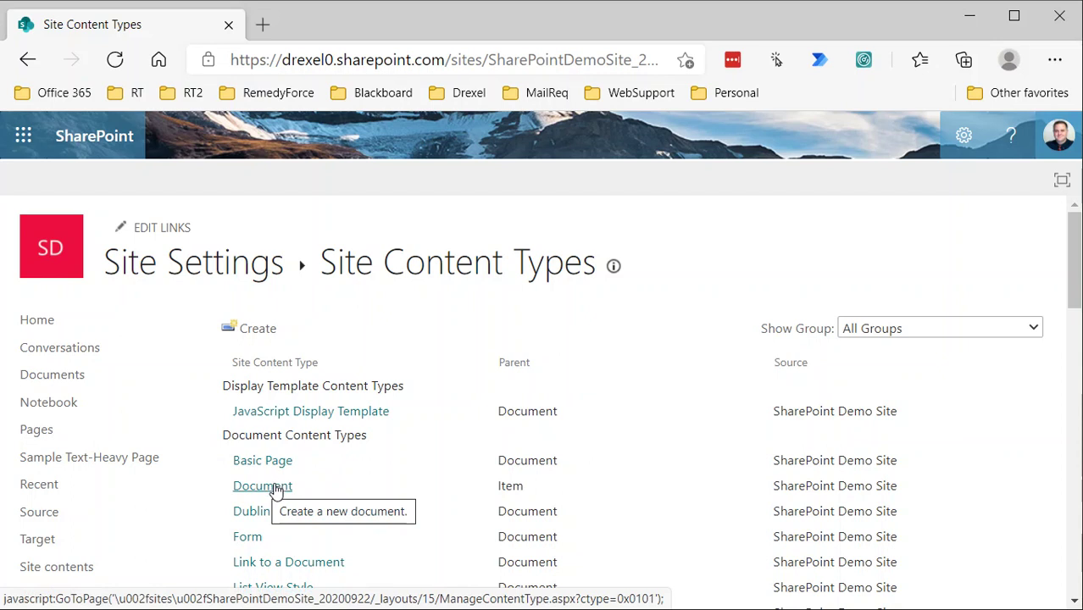
{"action": "left_click", "coordinate": [275, 490]}
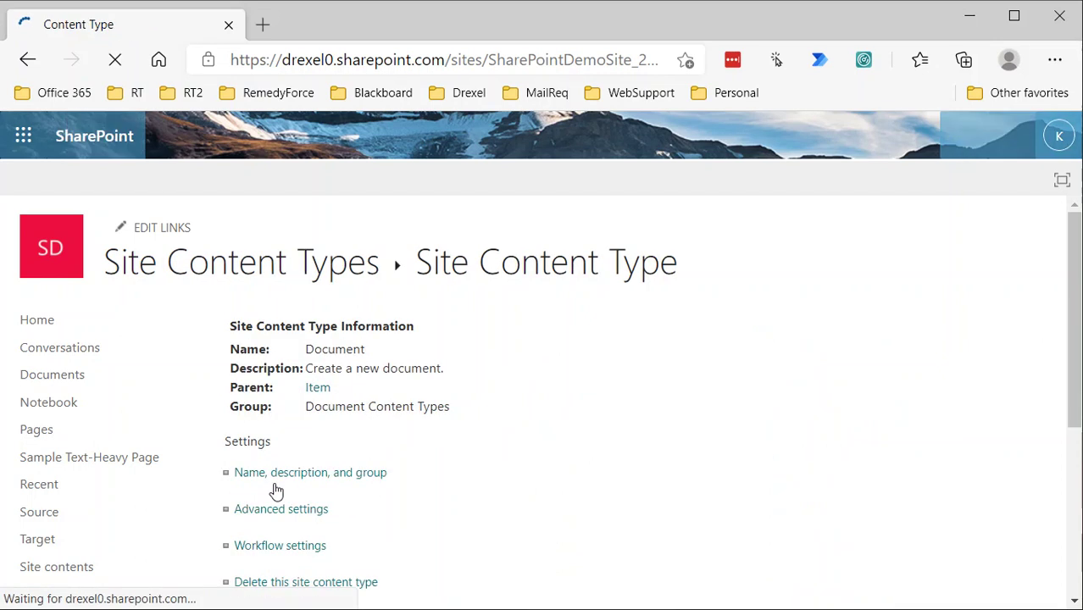
{"action": "scroll", "coordinate": [496, 485], "scroll_direction": "down", "scroll_amount": 3}
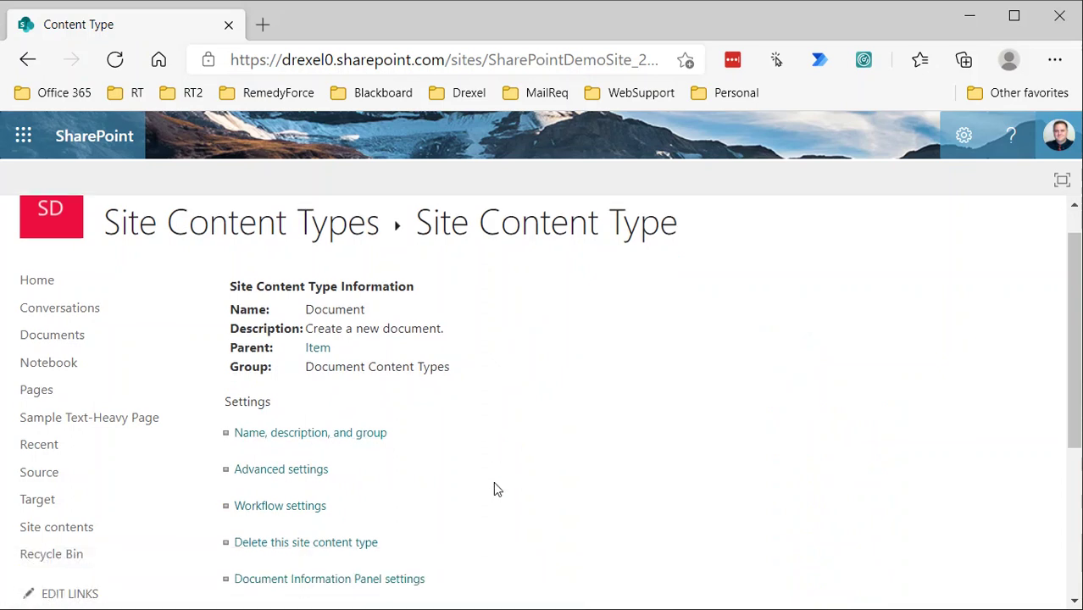
{"action": "scroll", "coordinate": [497, 480], "scroll_direction": "down", "scroll_amount": 1}
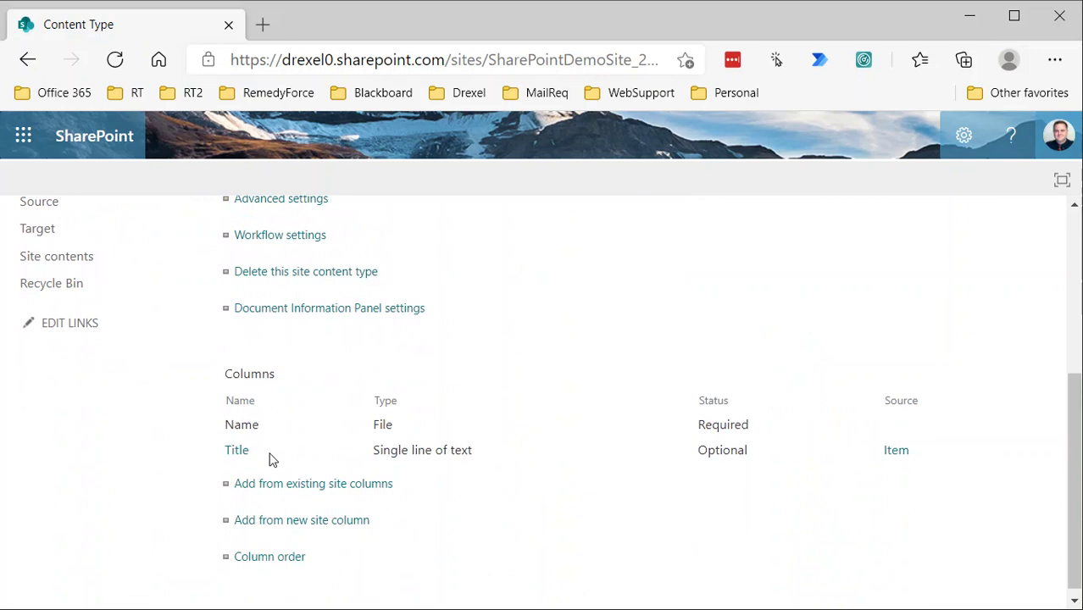
{"action": "scroll", "coordinate": [292, 437], "scroll_direction": "up", "scroll_amount": 1}
{"action": "scroll", "coordinate": [293, 439], "scroll_direction": "up", "scroll_amount": 1}
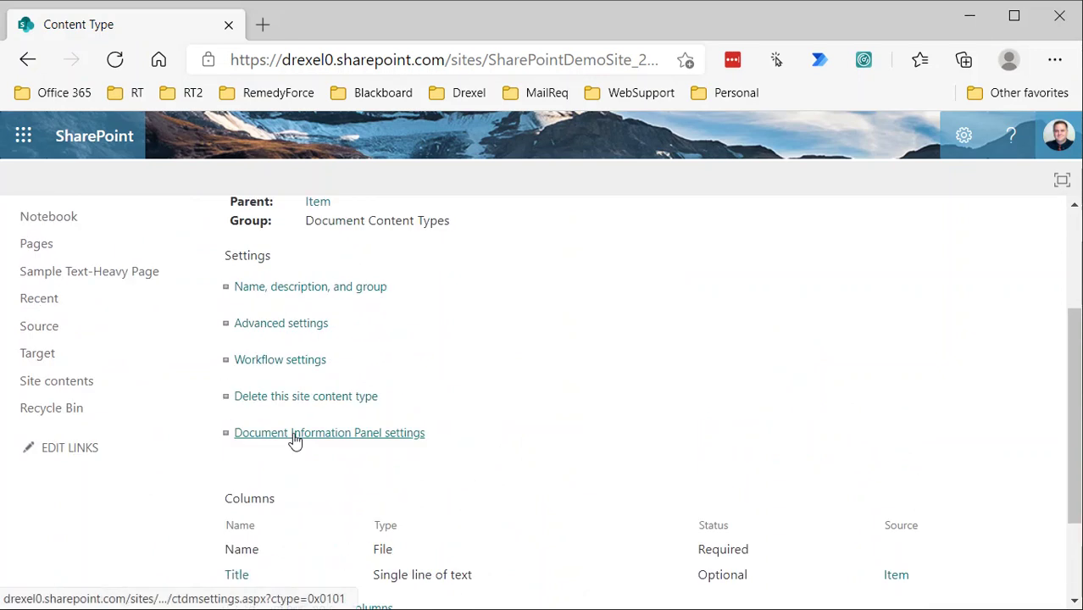
{"action": "scroll", "coordinate": [292, 432], "scroll_direction": "up", "scroll_amount": 2}
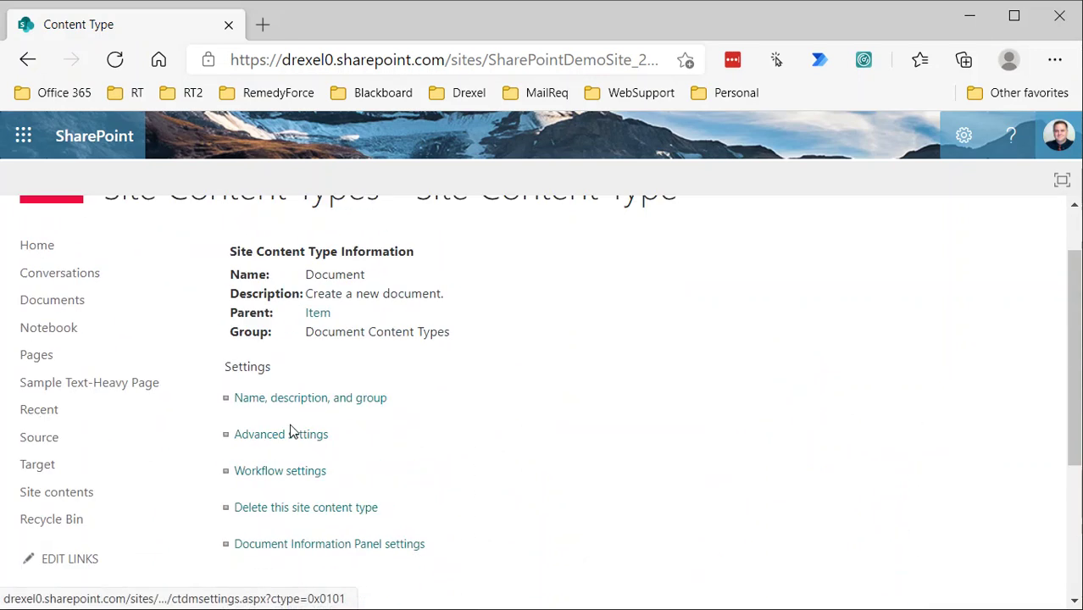
{"action": "left_click", "coordinate": [27, 59]}
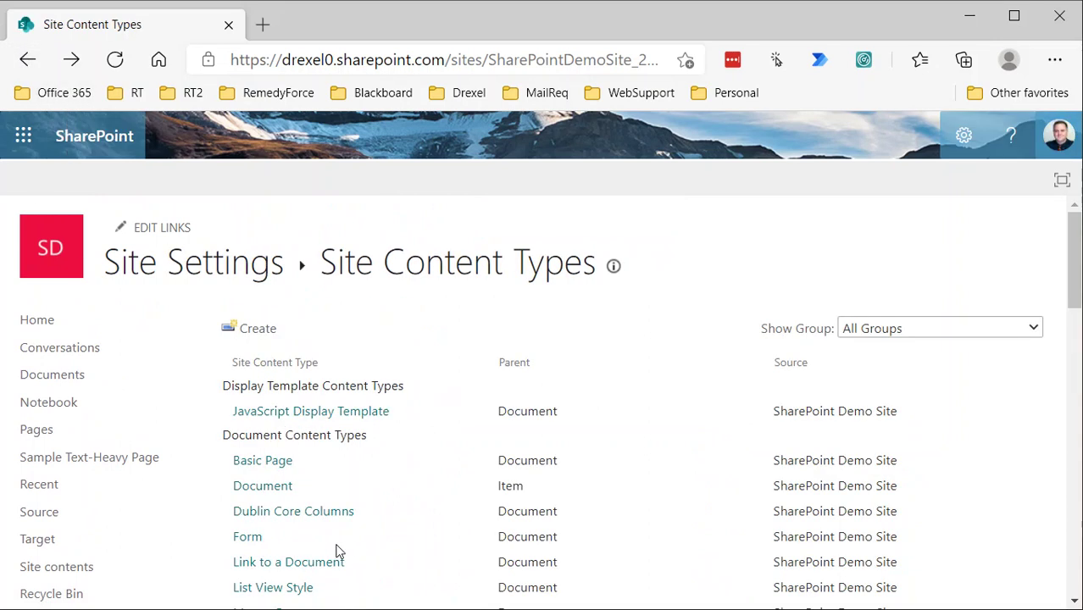
{"action": "scroll", "coordinate": [341, 550], "scroll_direction": "down", "scroll_amount": 5}
{"action": "scroll", "coordinate": [340, 550], "scroll_direction": "down", "scroll_amount": 1}
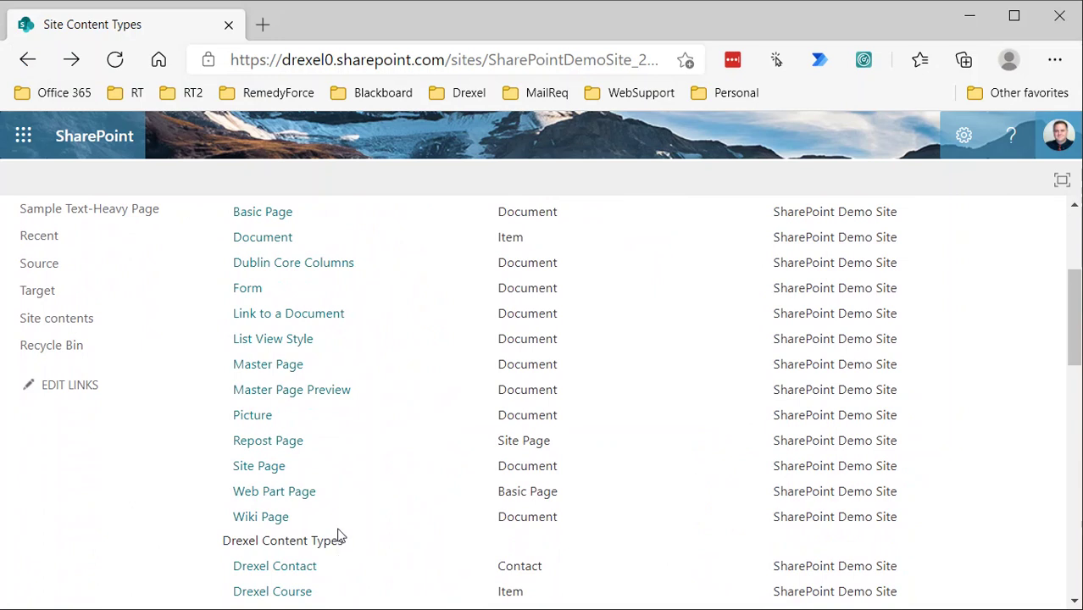
{"action": "scroll", "coordinate": [338, 523], "scroll_direction": "up", "scroll_amount": 1}
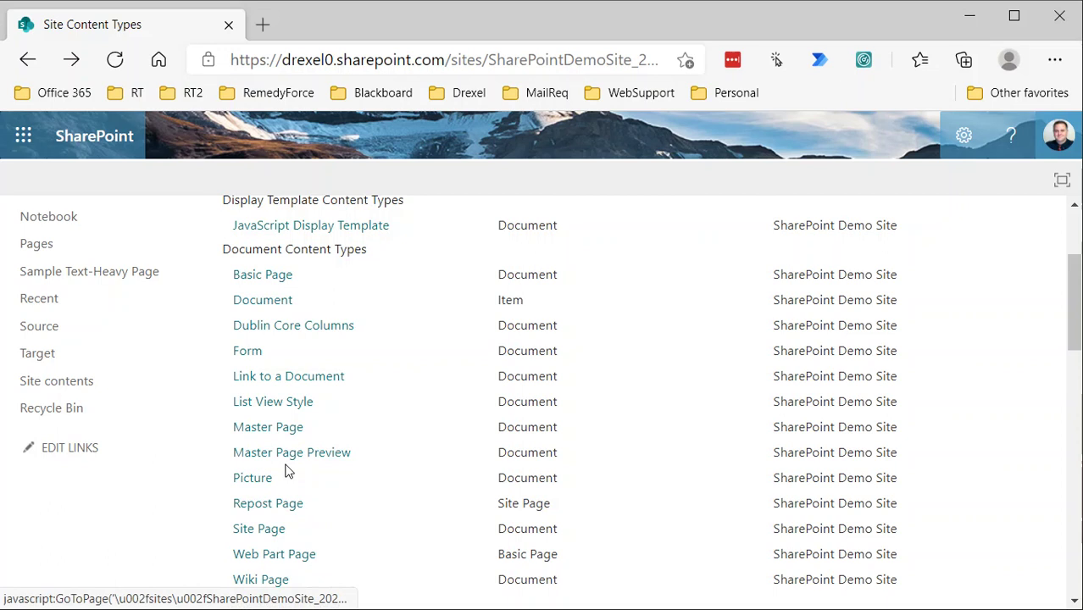
{"action": "scroll", "coordinate": [286, 469], "scroll_direction": "down", "scroll_amount": 7}
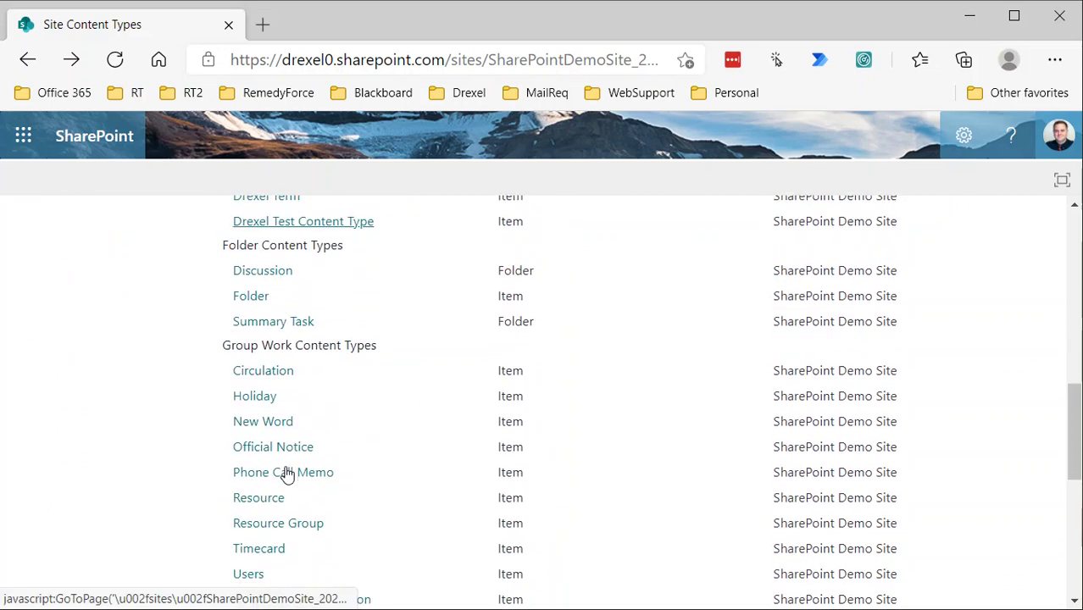
{"action": "scroll", "coordinate": [287, 475], "scroll_direction": "down", "scroll_amount": 3}
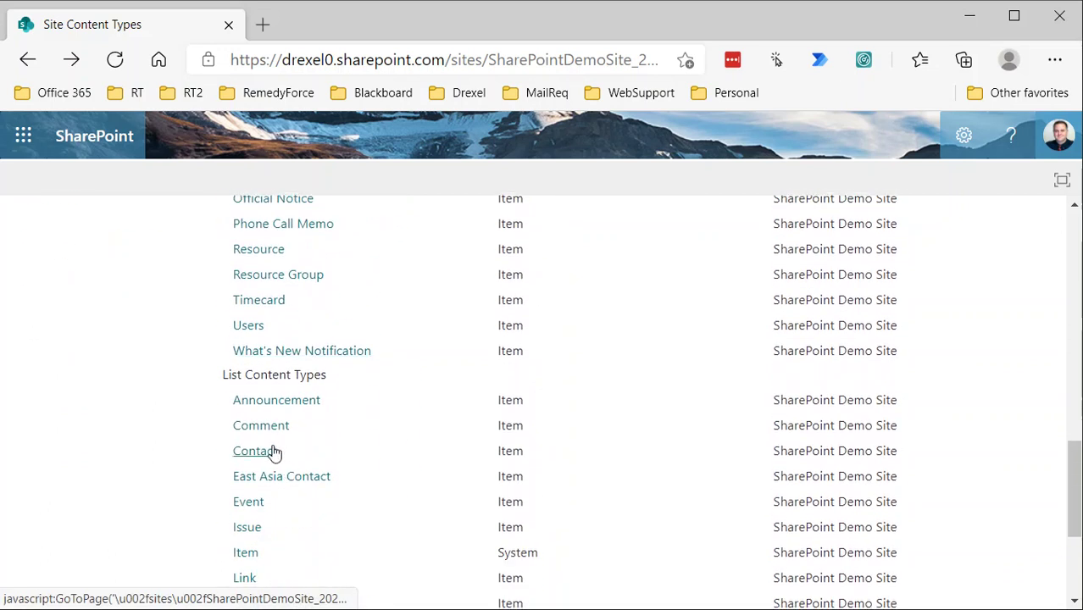
{"action": "left_click", "coordinate": [273, 454]}
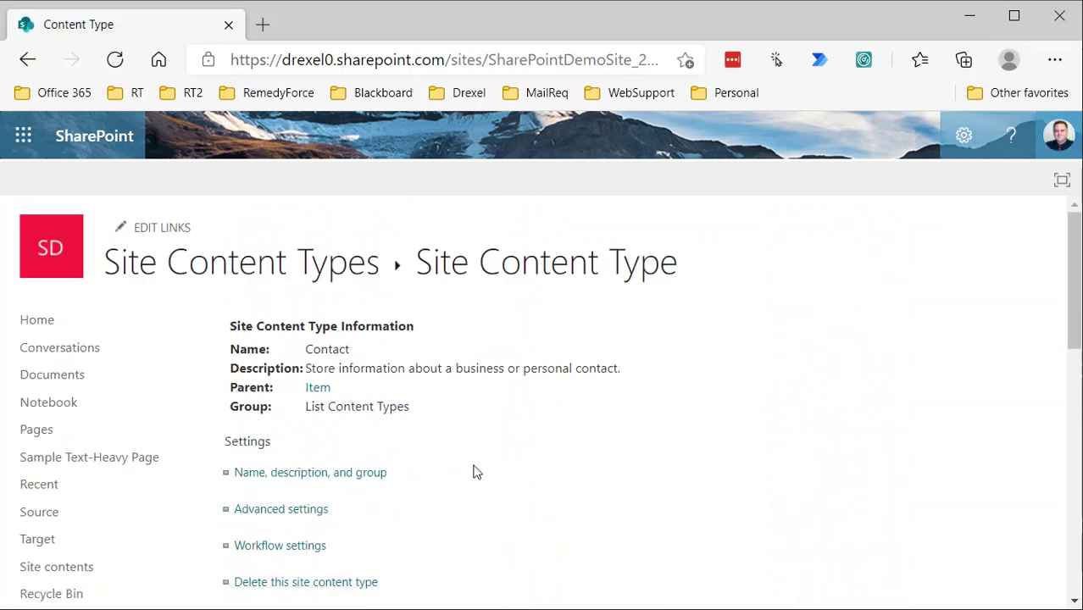
{"action": "scroll", "coordinate": [475, 472], "scroll_direction": "down", "scroll_amount": 5}
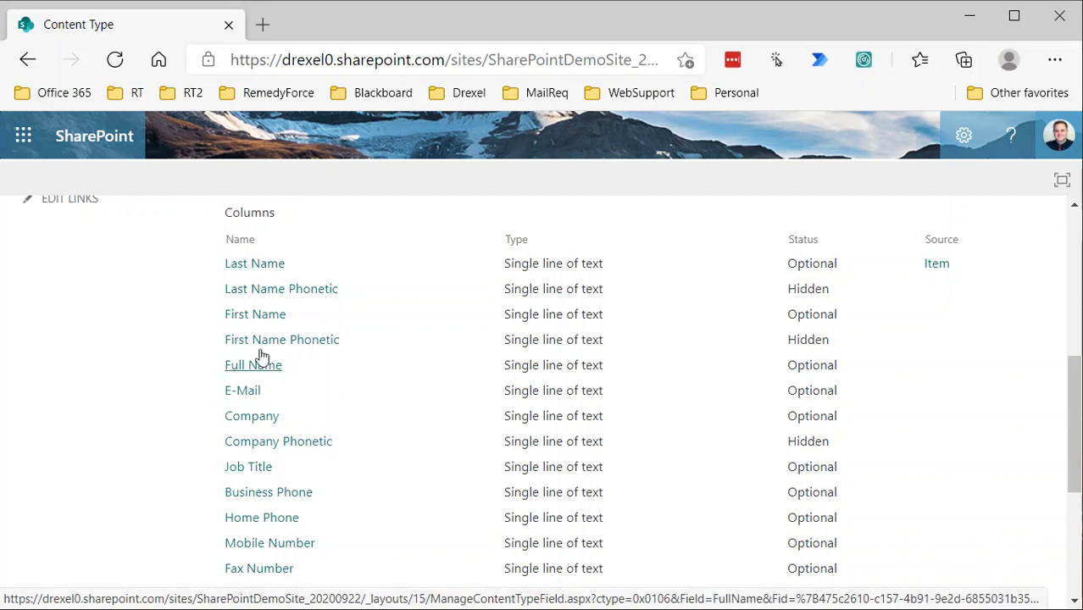
{"action": "scroll", "coordinate": [284, 479], "scroll_direction": "down", "scroll_amount": 1}
{"action": "scroll", "coordinate": [284, 479], "scroll_direction": "down", "scroll_amount": 3}
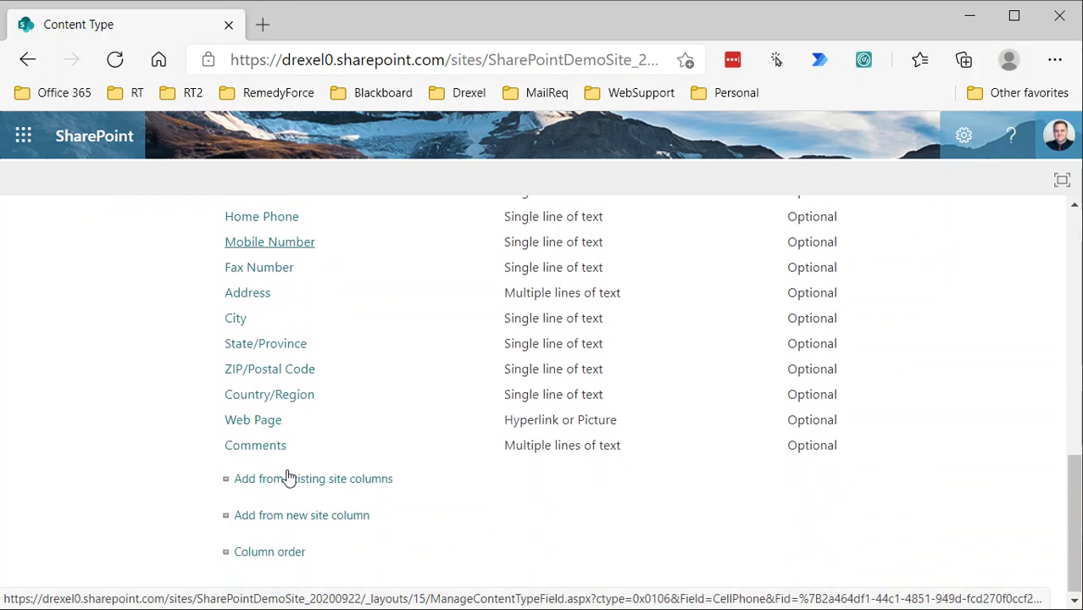
{"action": "scroll", "coordinate": [297, 468], "scroll_direction": "up", "scroll_amount": 3}
{"action": "scroll", "coordinate": [309, 457], "scroll_direction": "up", "scroll_amount": 2}
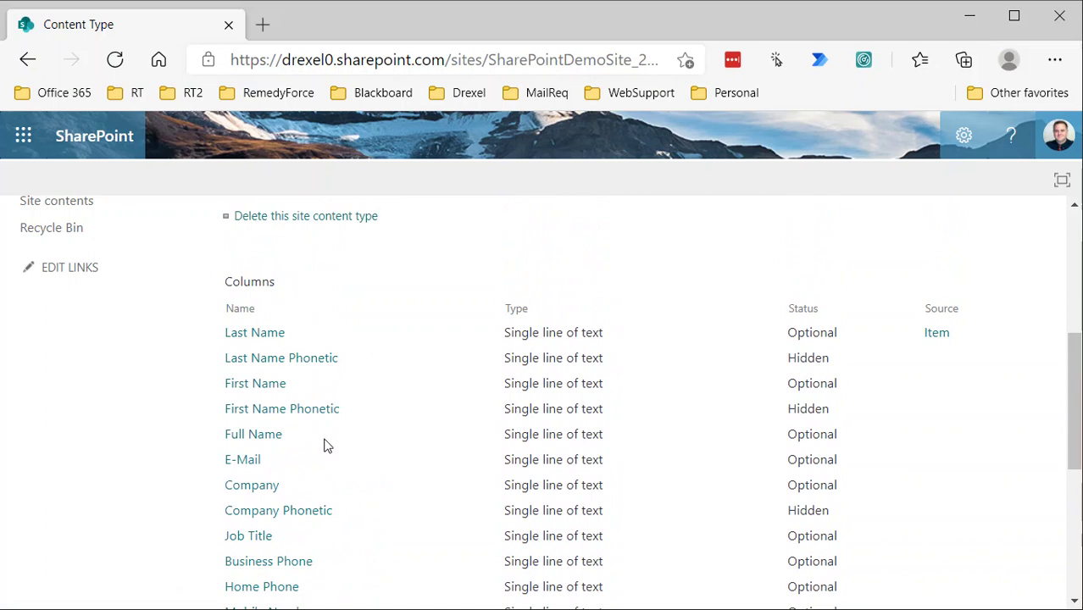
{"action": "scroll", "coordinate": [327, 441], "scroll_direction": "up", "scroll_amount": 6}
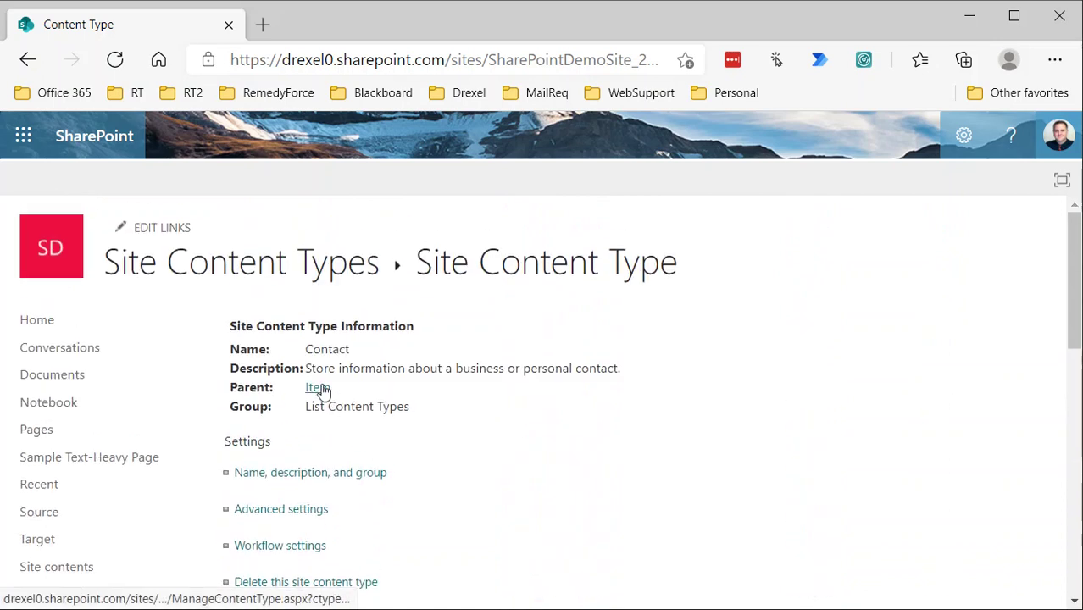
{"action": "scroll", "coordinate": [331, 267], "scroll_direction": "down", "scroll_amount": 6}
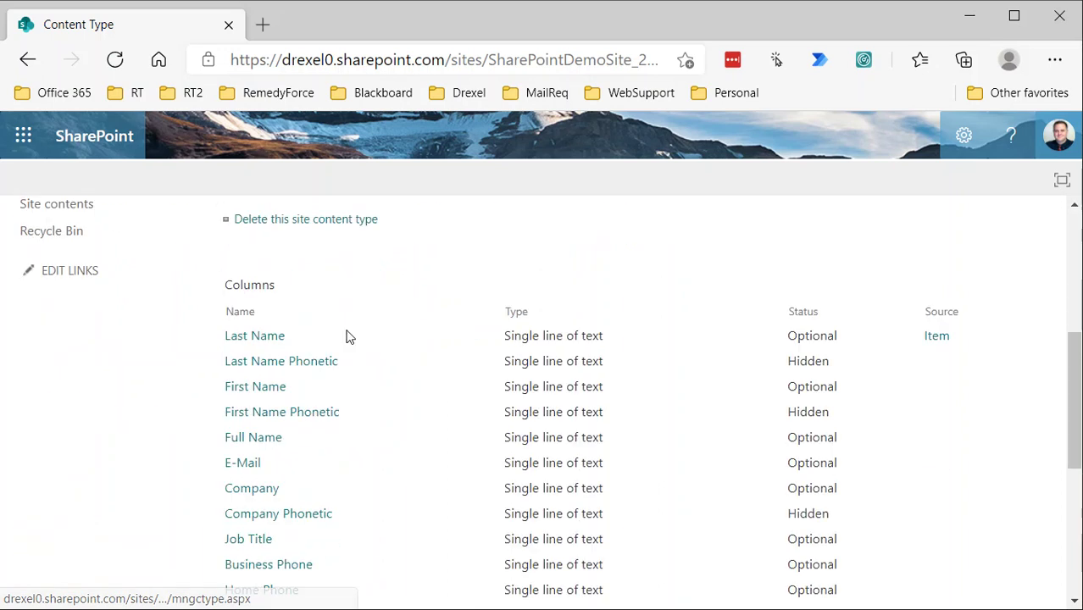
{"action": "scroll", "coordinate": [358, 384], "scroll_direction": "down", "scroll_amount": 3}
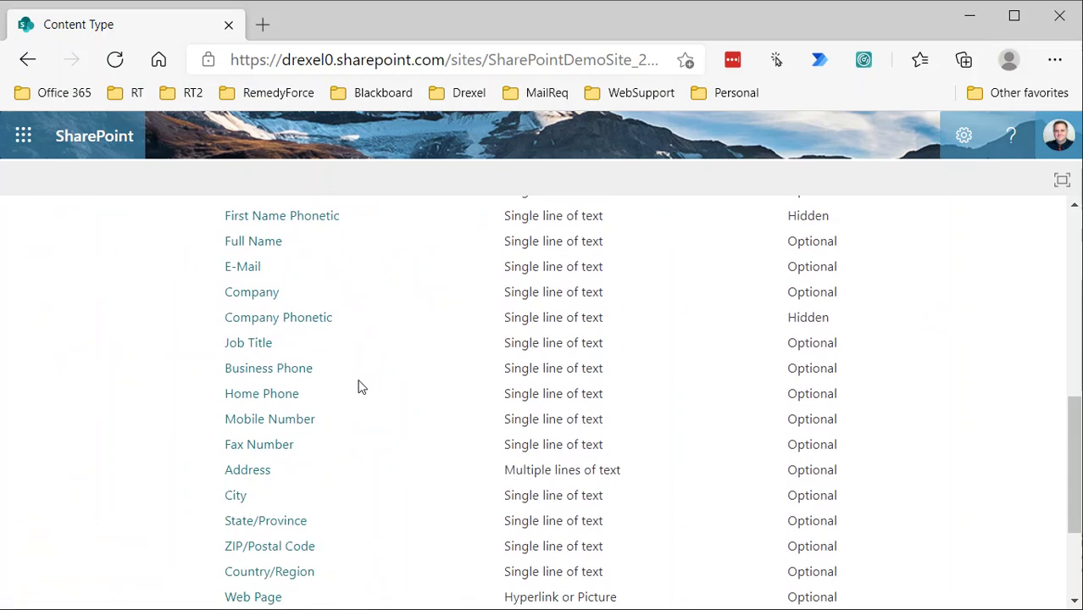
{"action": "scroll", "coordinate": [357, 384], "scroll_direction": "up", "scroll_amount": 2}
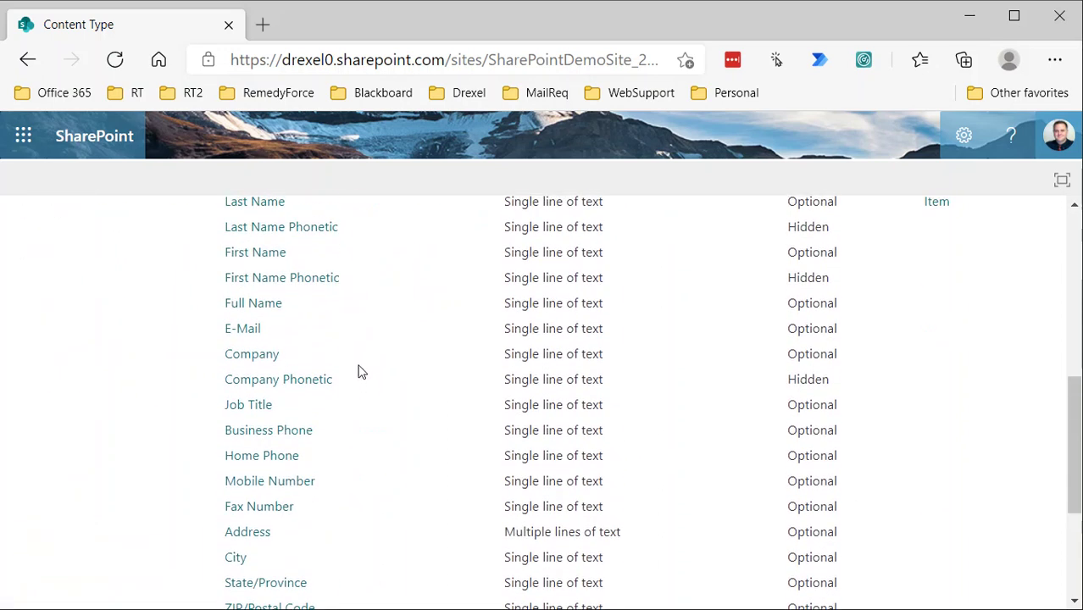
{"action": "scroll", "coordinate": [357, 371], "scroll_direction": "up", "scroll_amount": 6}
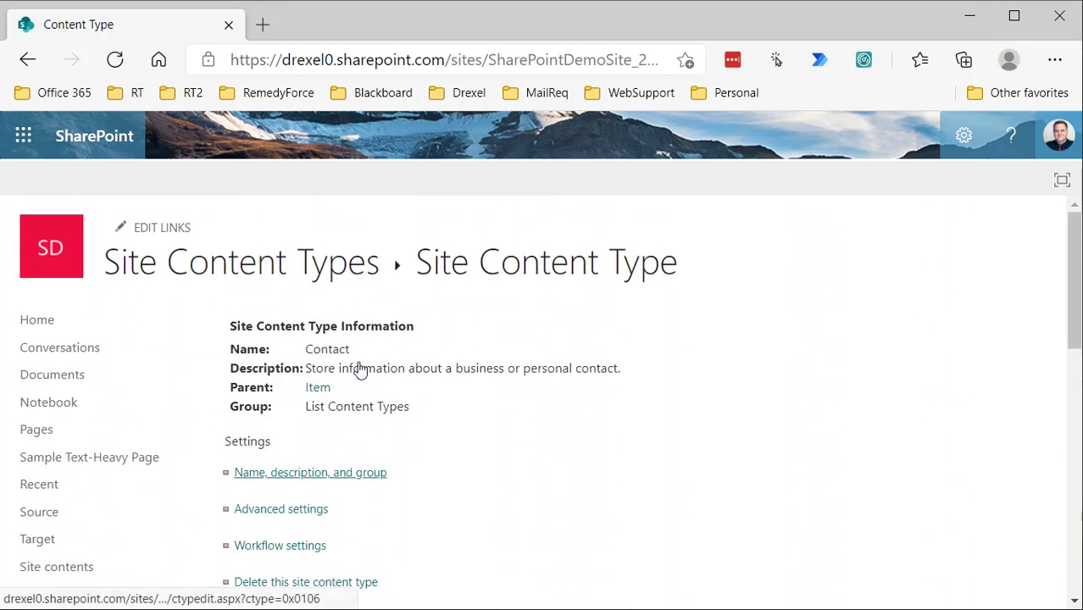
{"action": "left_click", "coordinate": [275, 263]}
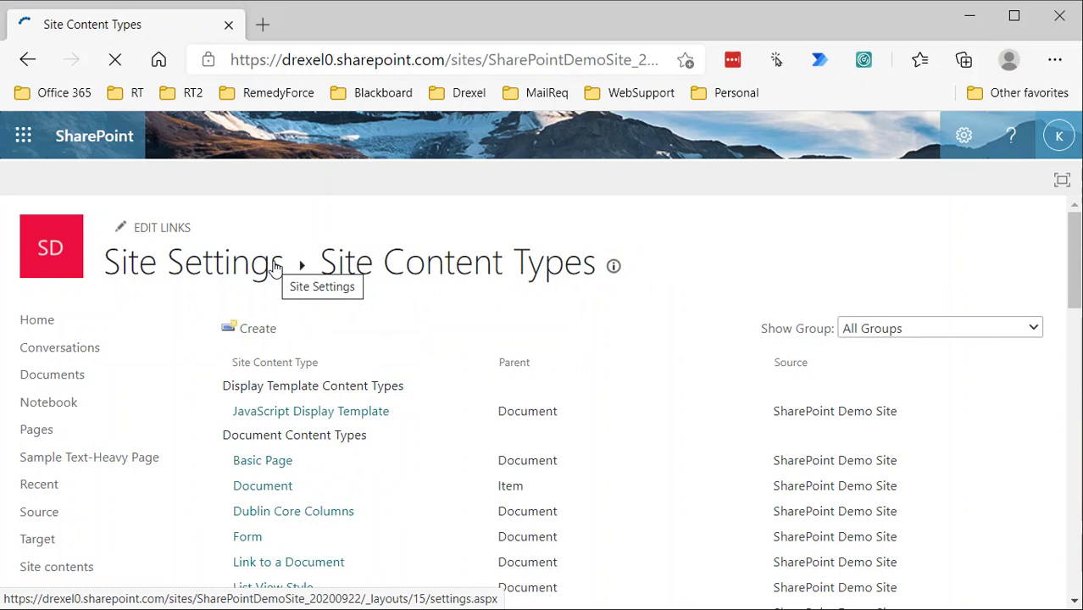
Create a new site content type and name it 'Document with status'
{"action": "left_click", "coordinate": [257, 332]}
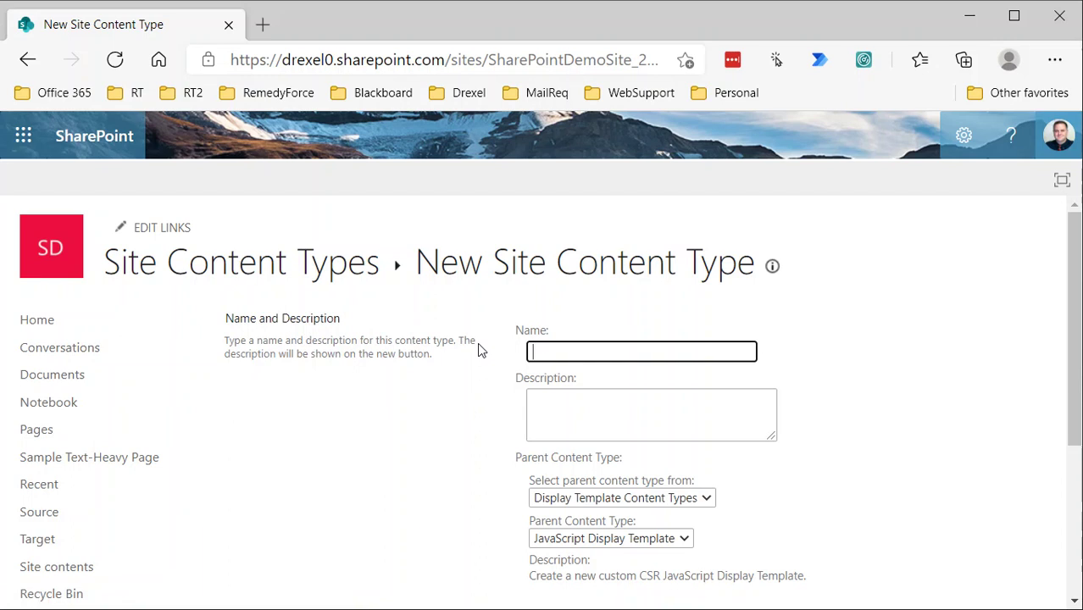
{"action": "type", "text": "Document with s"}
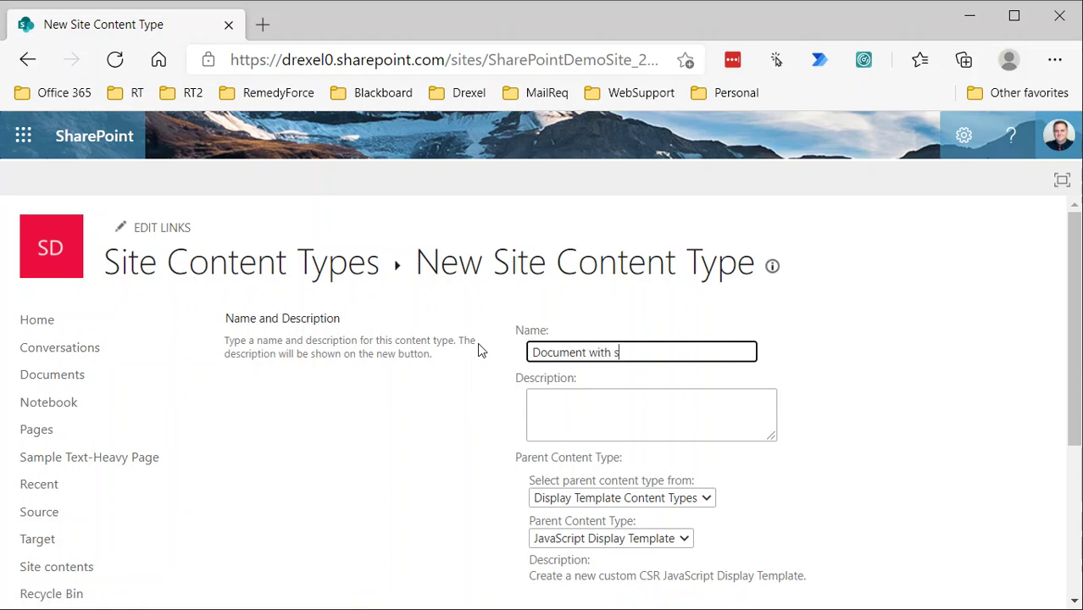
{"action": "type", "text": "tatus"}
Choose parent Document from Document Content Types, keep group Custom Content Types, and save
{"action": "left_click", "coordinate": [616, 499]}
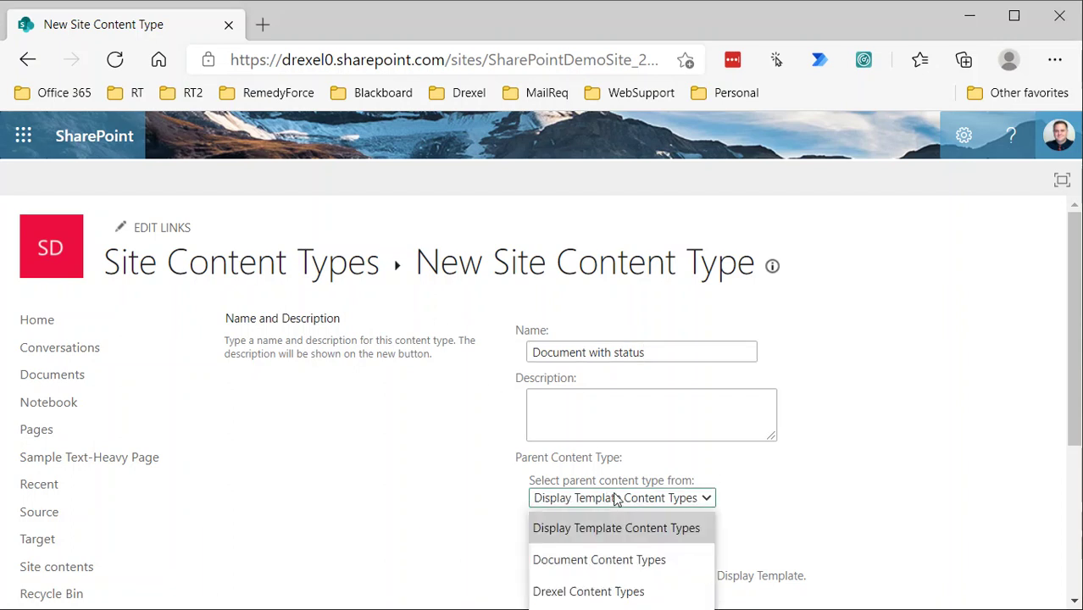
{"action": "left_click", "coordinate": [604, 562]}
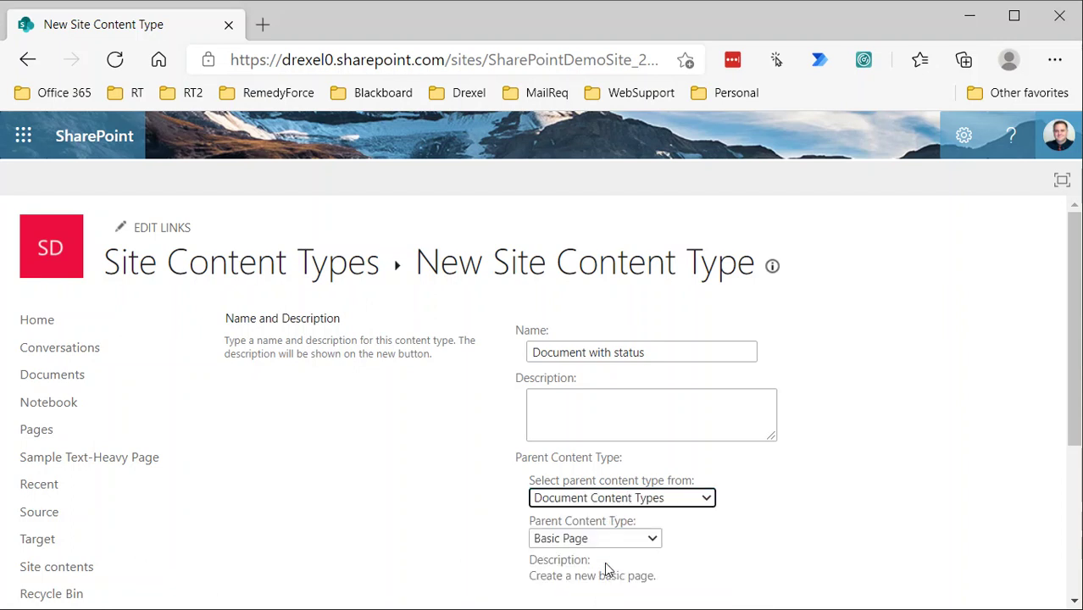
{"action": "left_click", "coordinate": [658, 547]}
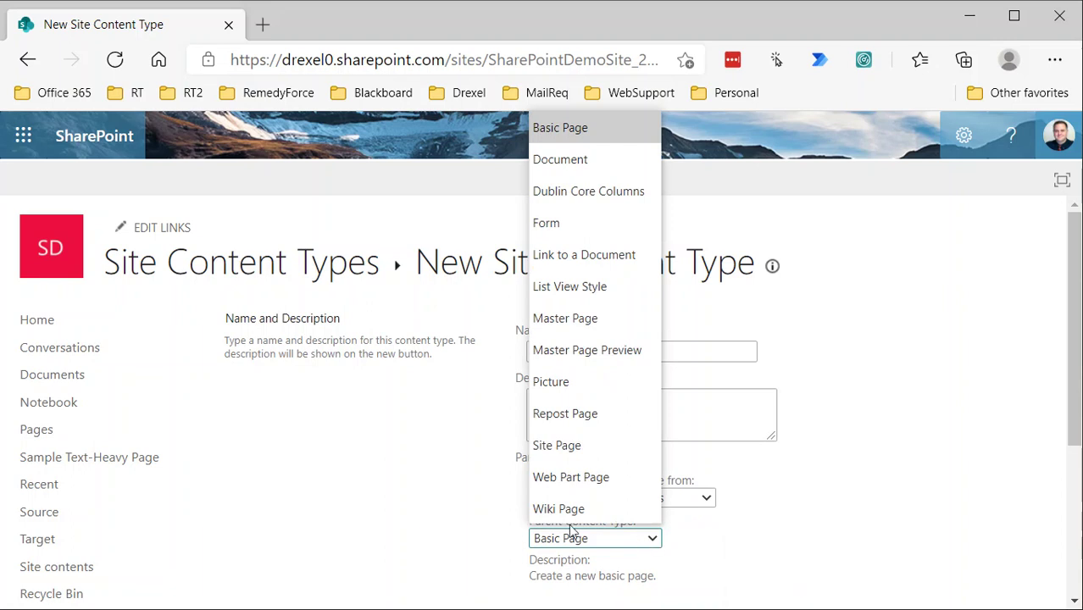
{"action": "left_click", "coordinate": [571, 165]}
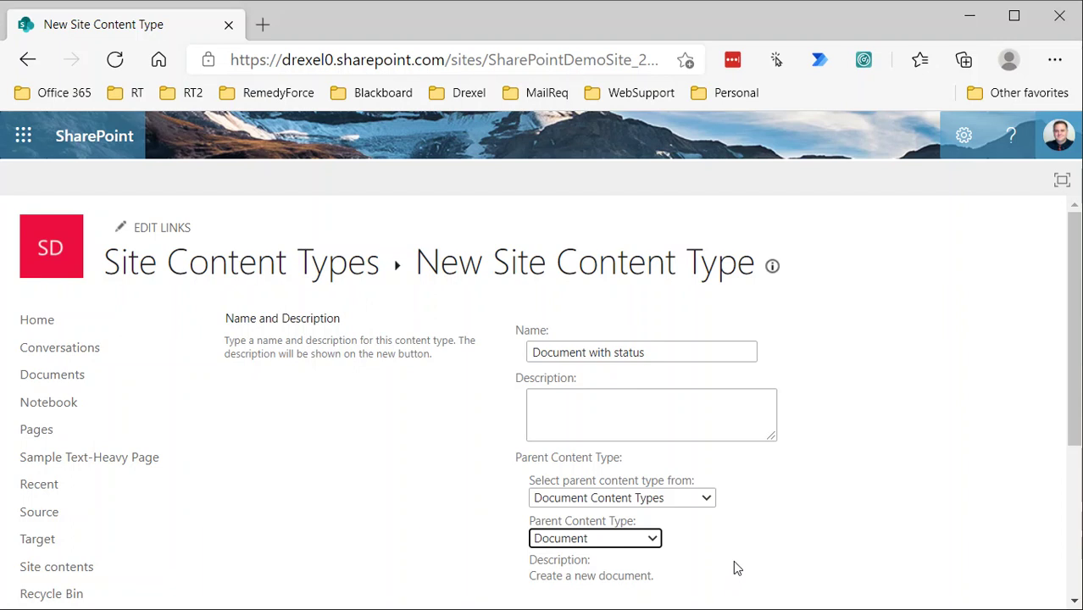
{"action": "scroll", "coordinate": [744, 549], "scroll_direction": "down", "scroll_amount": 2}
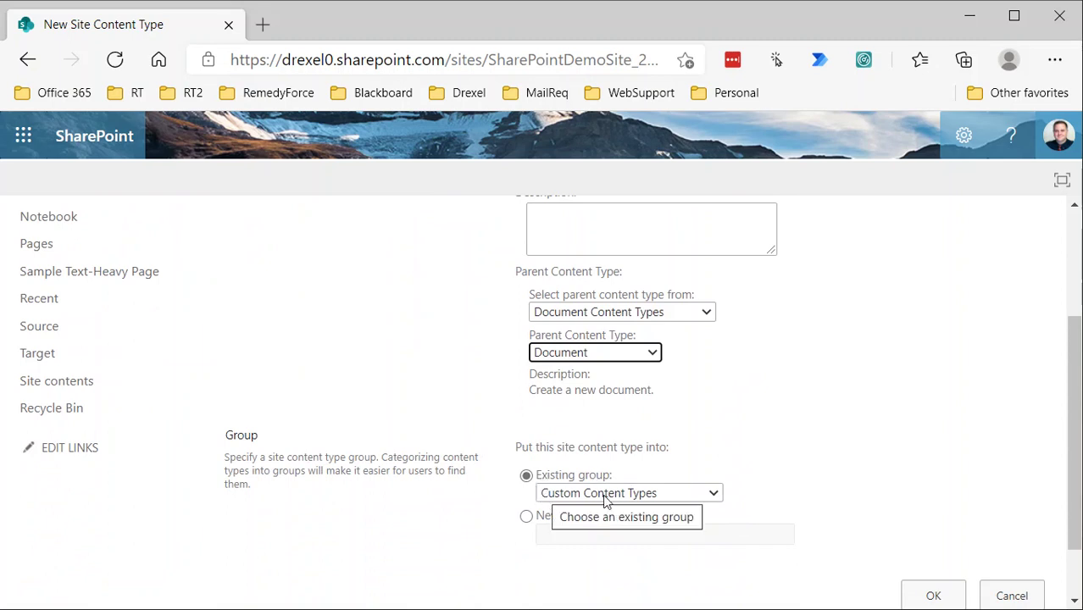
{"action": "left_click", "coordinate": [640, 496]}
{"action": "left_click", "coordinate": [642, 521]}
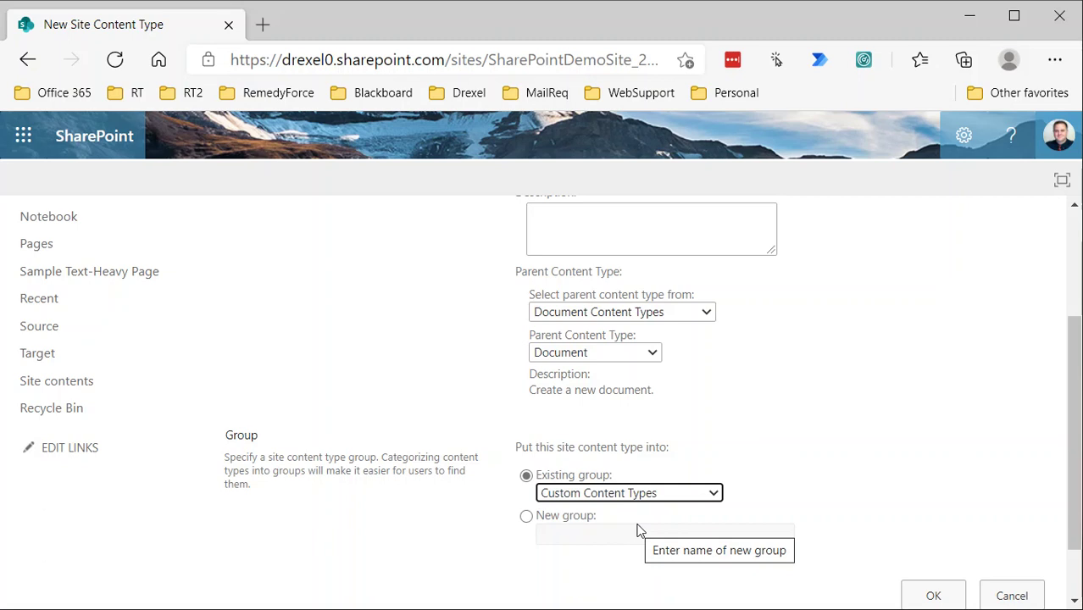
{"action": "left_click", "coordinate": [934, 597]}
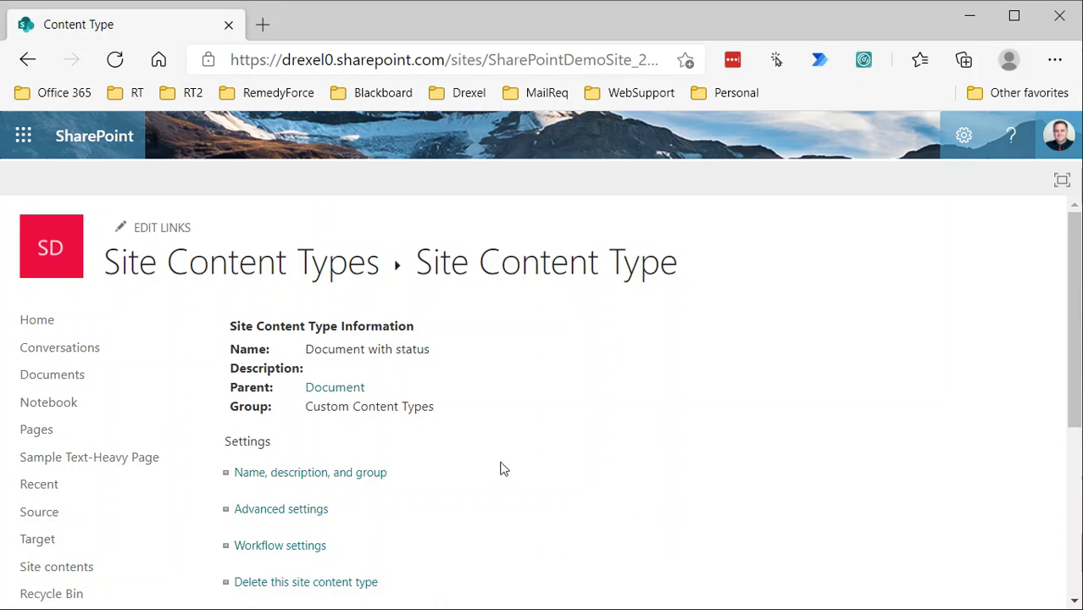
Scroll to the Columns section showing the inherited Name and Title columns
{"action": "scroll", "coordinate": [500, 462], "scroll_direction": "down", "scroll_amount": 3}
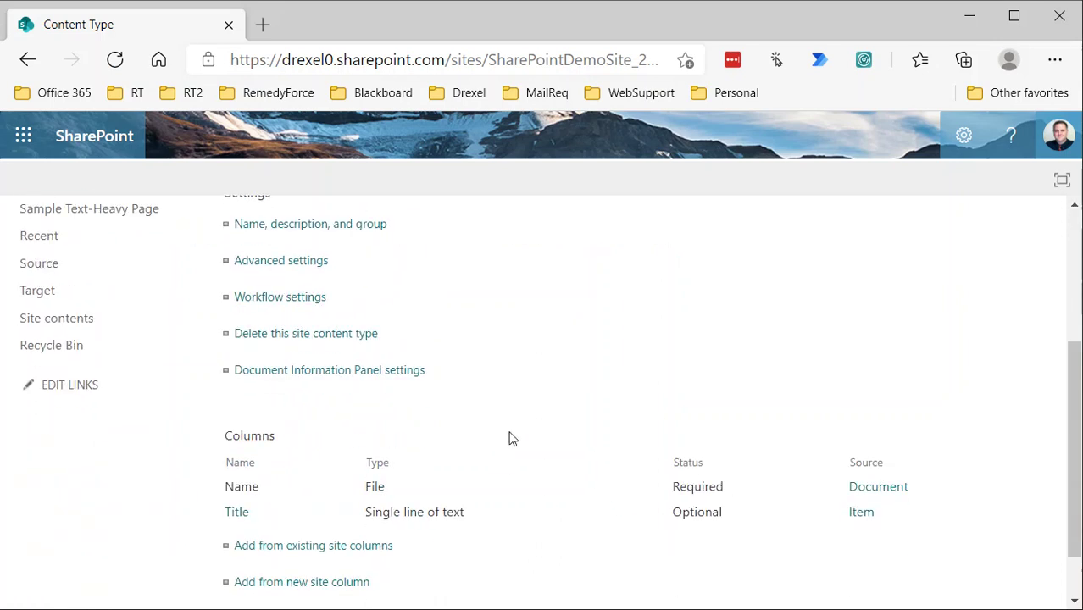
{"action": "scroll", "coordinate": [523, 450], "scroll_direction": "down", "scroll_amount": 1}
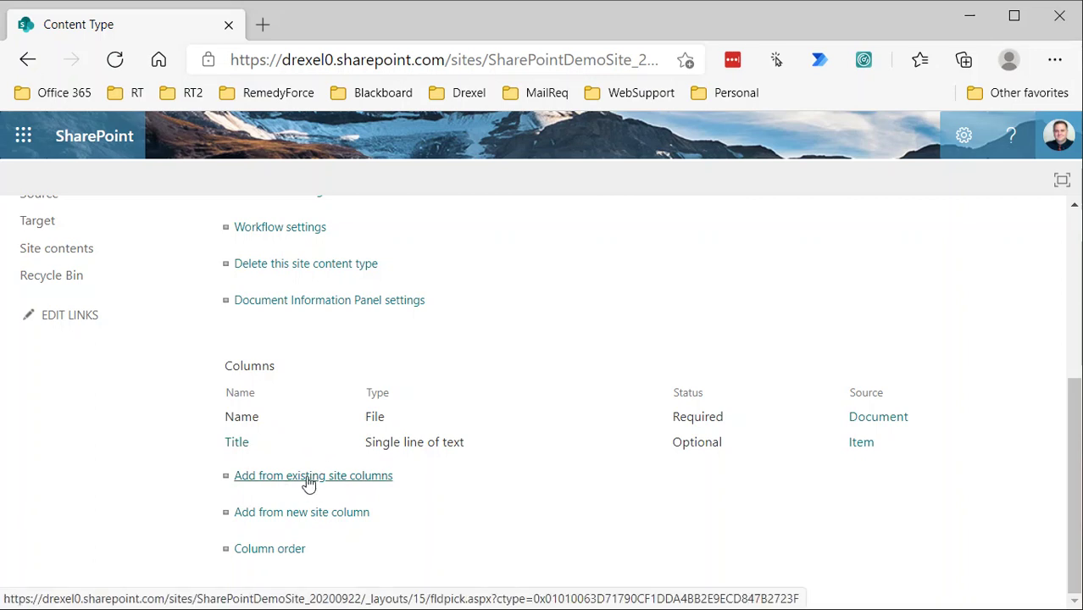
Add the existing Document Status column from Document Management Columns to the add list
{"action": "left_click", "coordinate": [308, 480]}
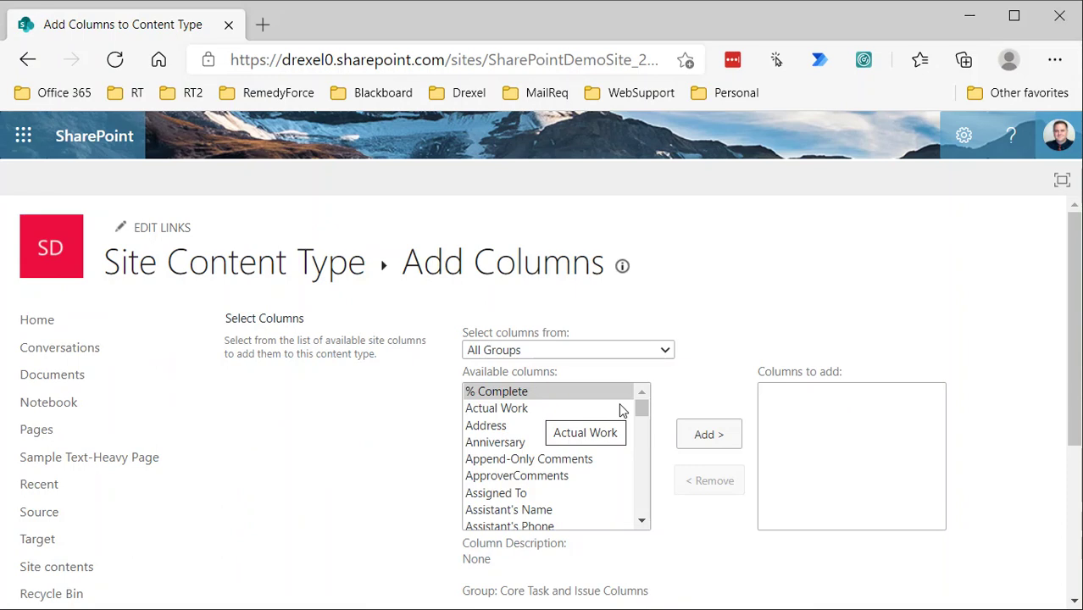
{"action": "left_click", "coordinate": [603, 353]}
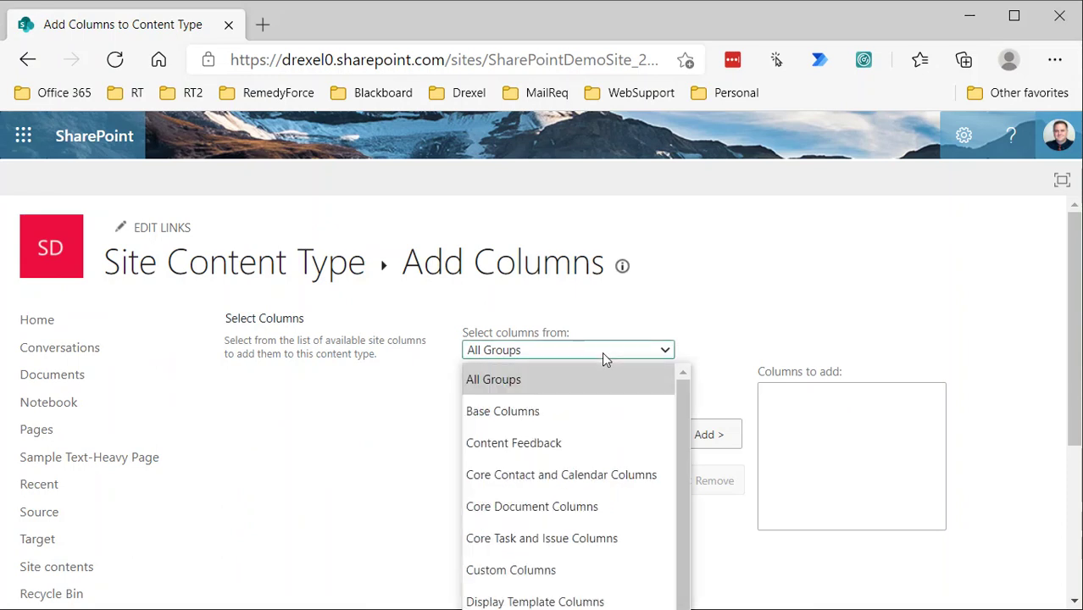
{"action": "scroll", "coordinate": [601, 352], "scroll_direction": "down", "scroll_amount": 2}
{"action": "left_click", "coordinate": [605, 229]}
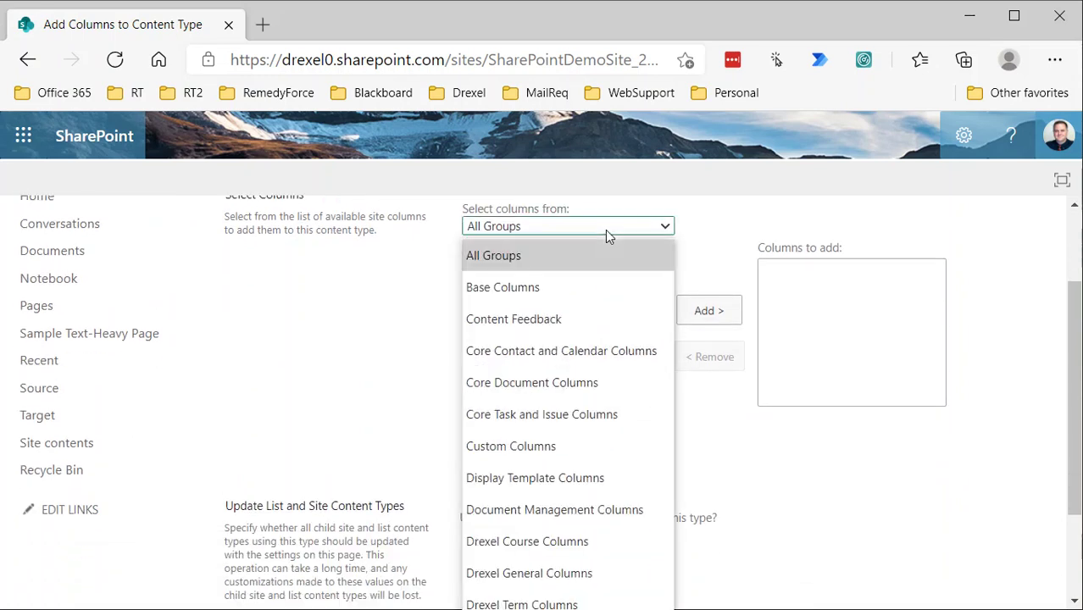
{"action": "left_click", "coordinate": [600, 511]}
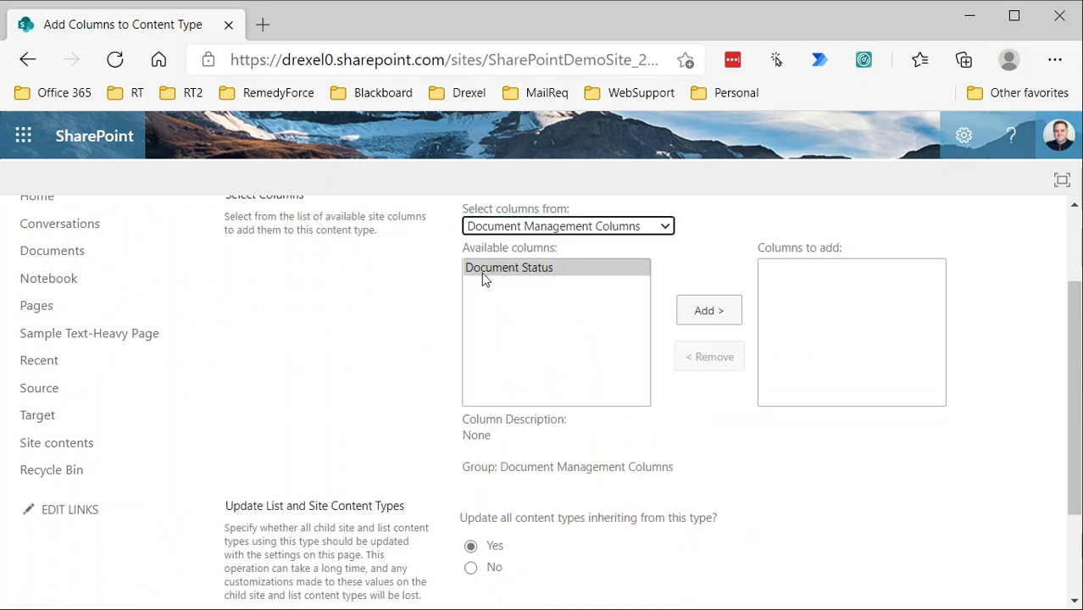
{"action": "left_click", "coordinate": [527, 269]}
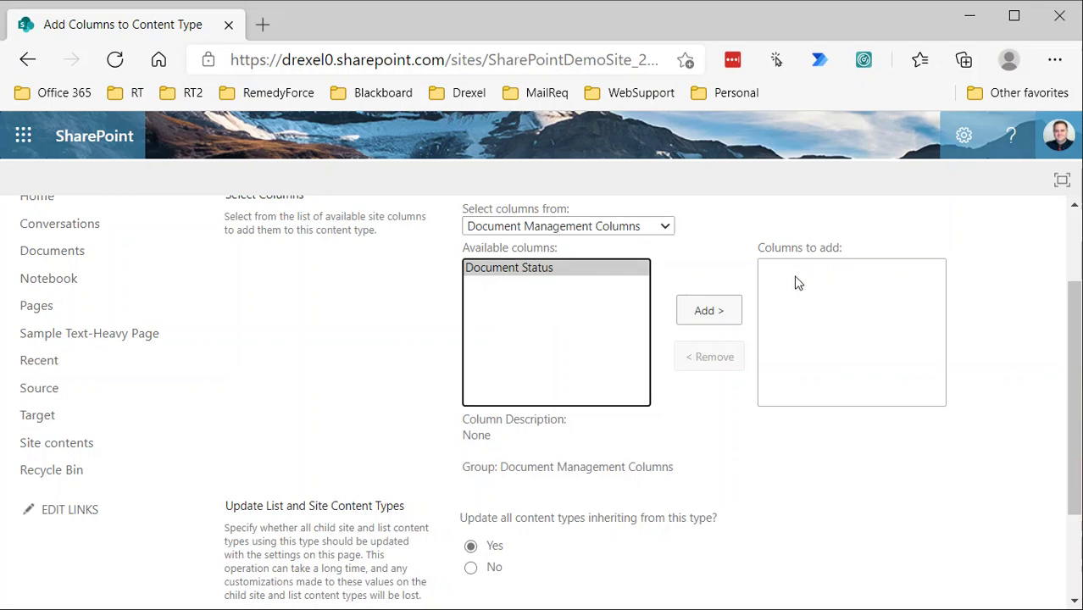
{"action": "left_click", "coordinate": [709, 311]}
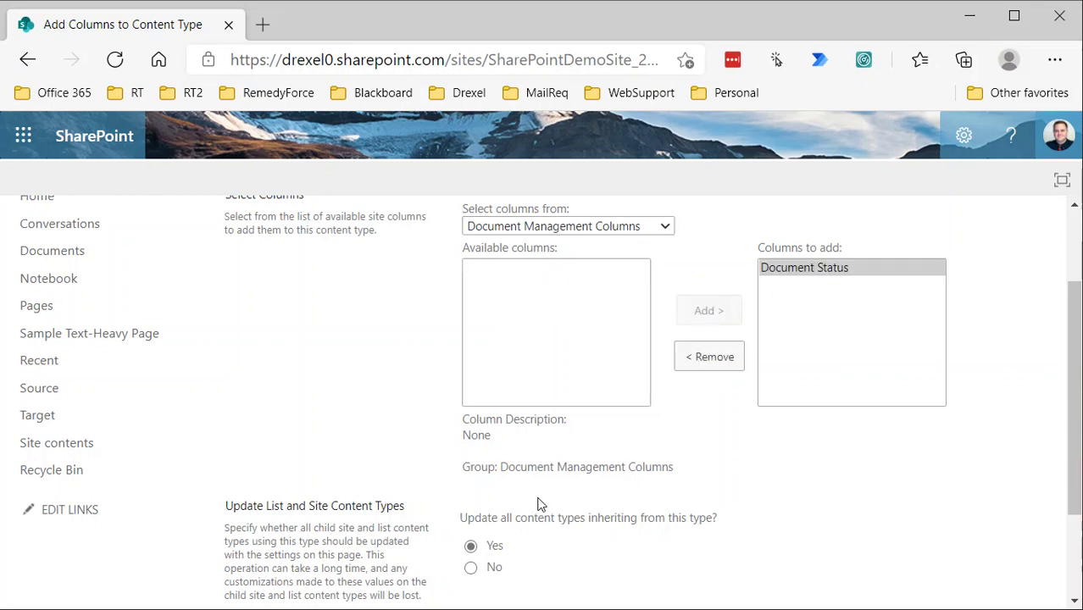
Confirm the addition with 'Update all content types inheriting' left at Yes
{"action": "scroll", "coordinate": [546, 494], "scroll_direction": "down", "scroll_amount": 1}
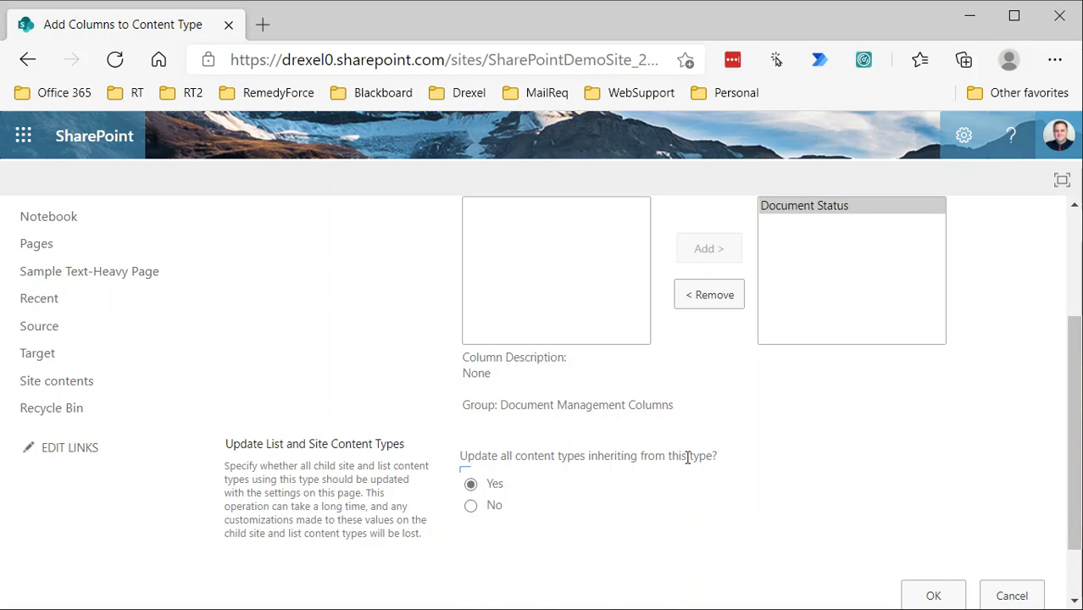
{"action": "scroll", "coordinate": [641, 353], "scroll_direction": "up", "scroll_amount": 3}
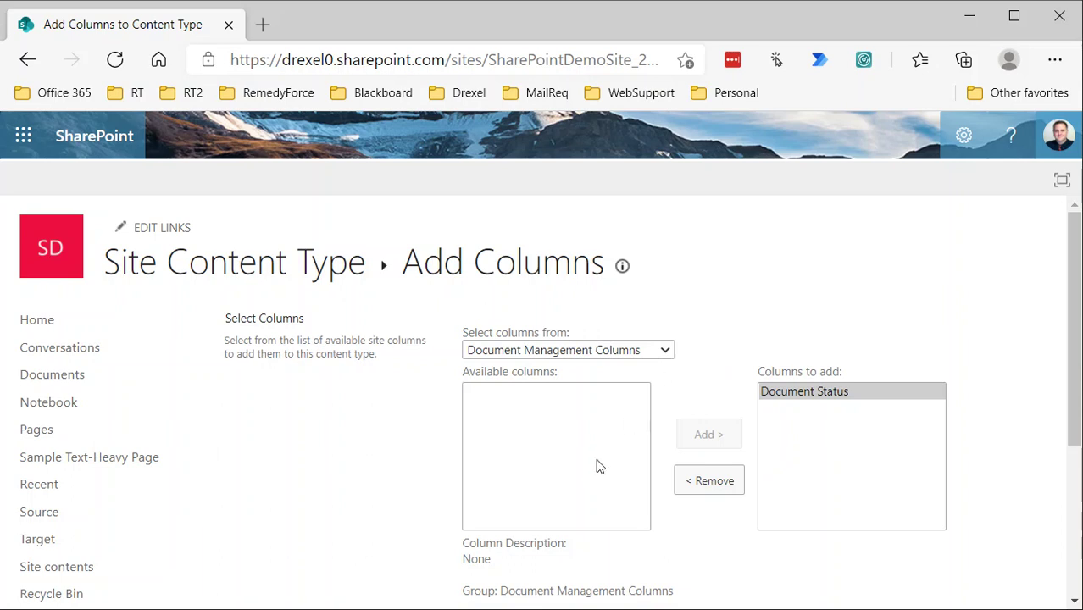
{"action": "scroll", "coordinate": [597, 465], "scroll_direction": "down", "scroll_amount": 3}
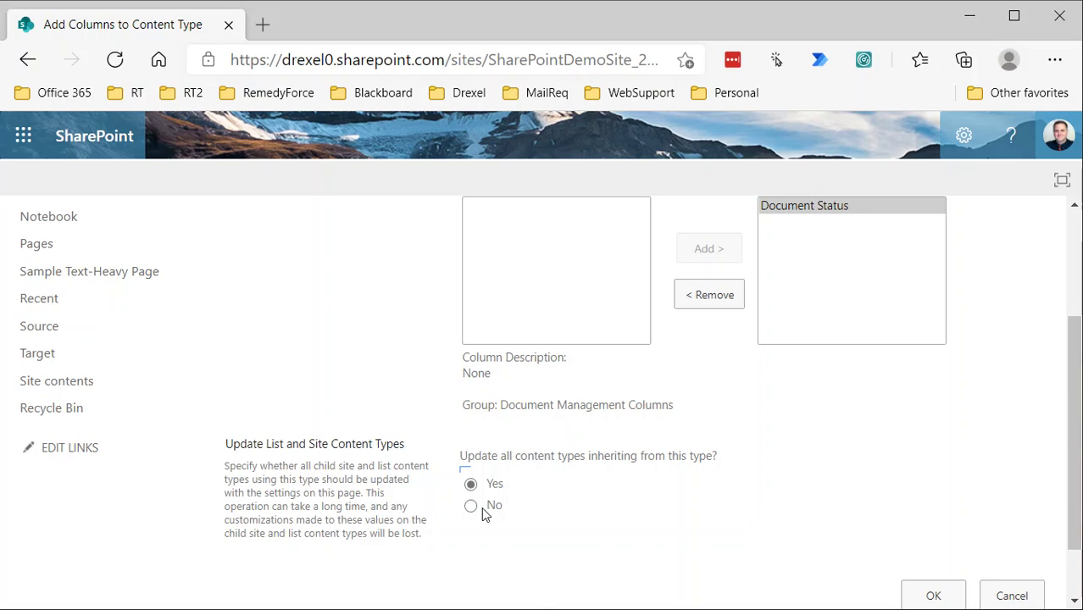
{"action": "scroll", "coordinate": [817, 587], "scroll_direction": "down", "scroll_amount": 1}
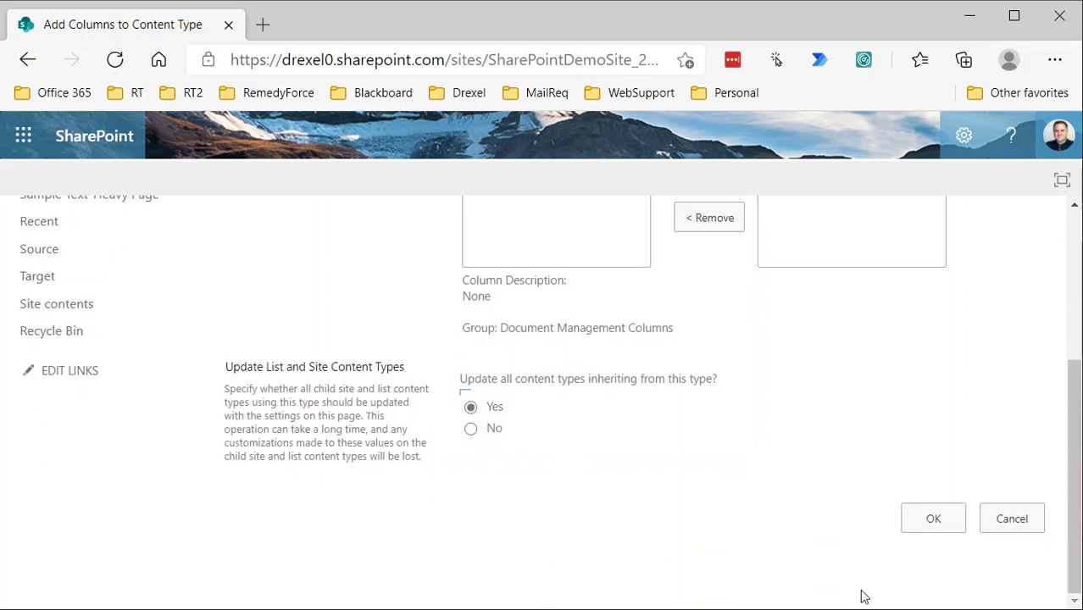
{"action": "left_click", "coordinate": [935, 519]}
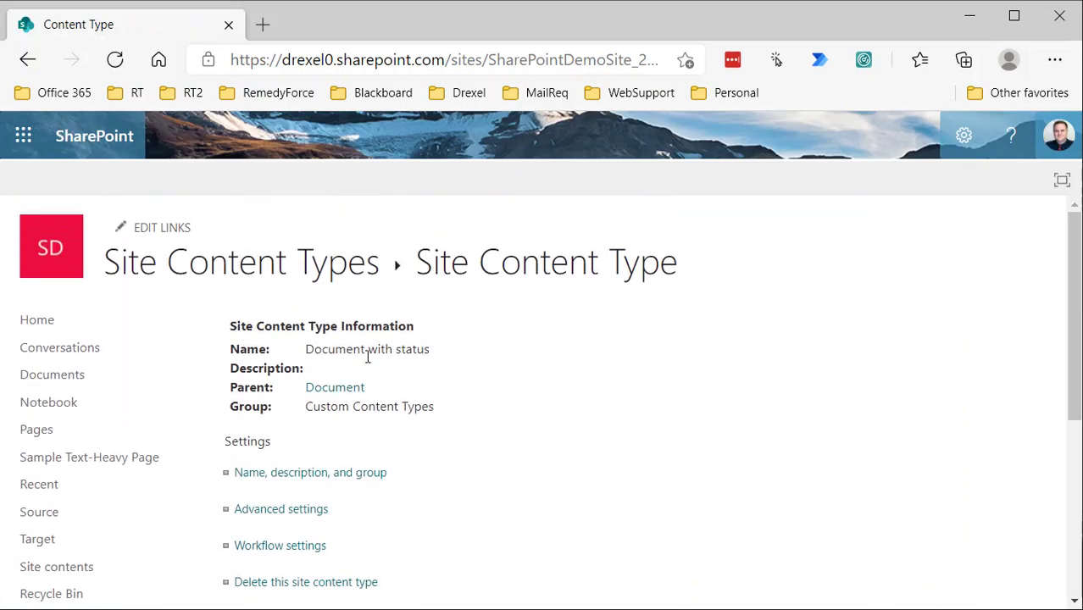
Verify Document Status appears as an optional Choice column beside Name and Title
{"action": "scroll", "coordinate": [403, 416], "scroll_direction": "down", "scroll_amount": 1}
{"action": "scroll", "coordinate": [404, 416], "scroll_direction": "down", "scroll_amount": 2}
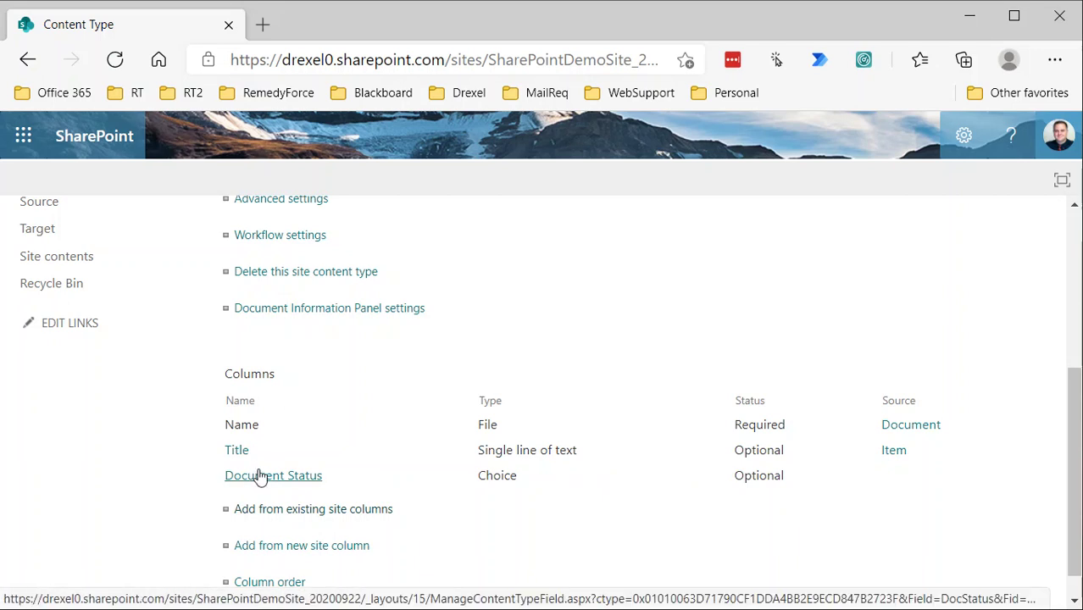
{"action": "scroll", "coordinate": [456, 526], "scroll_direction": "down", "scroll_amount": 1}
{"action": "scroll", "coordinate": [461, 513], "scroll_direction": "up", "scroll_amount": 4}
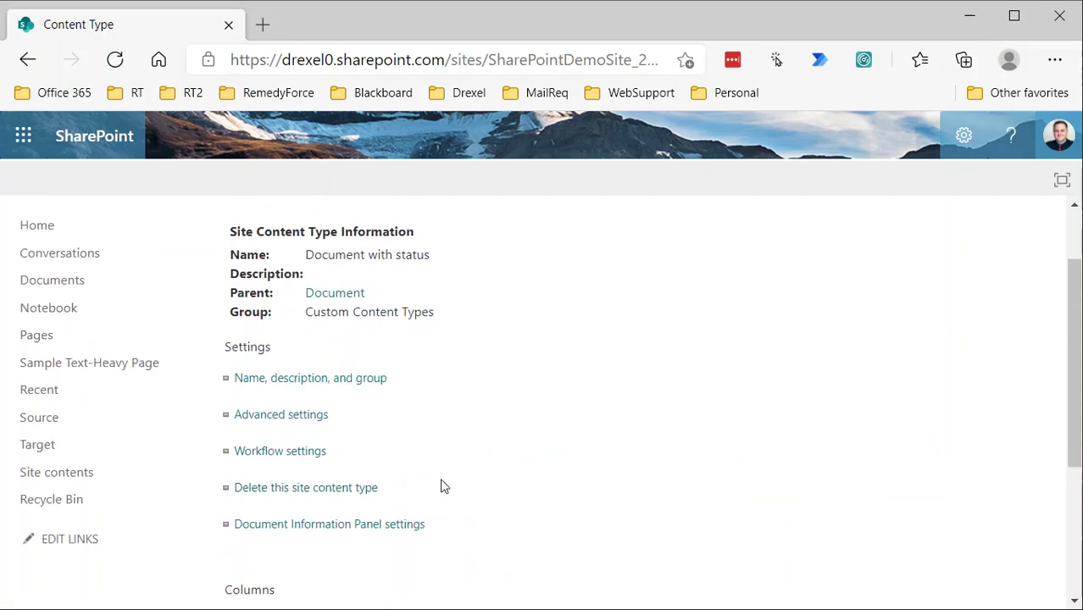